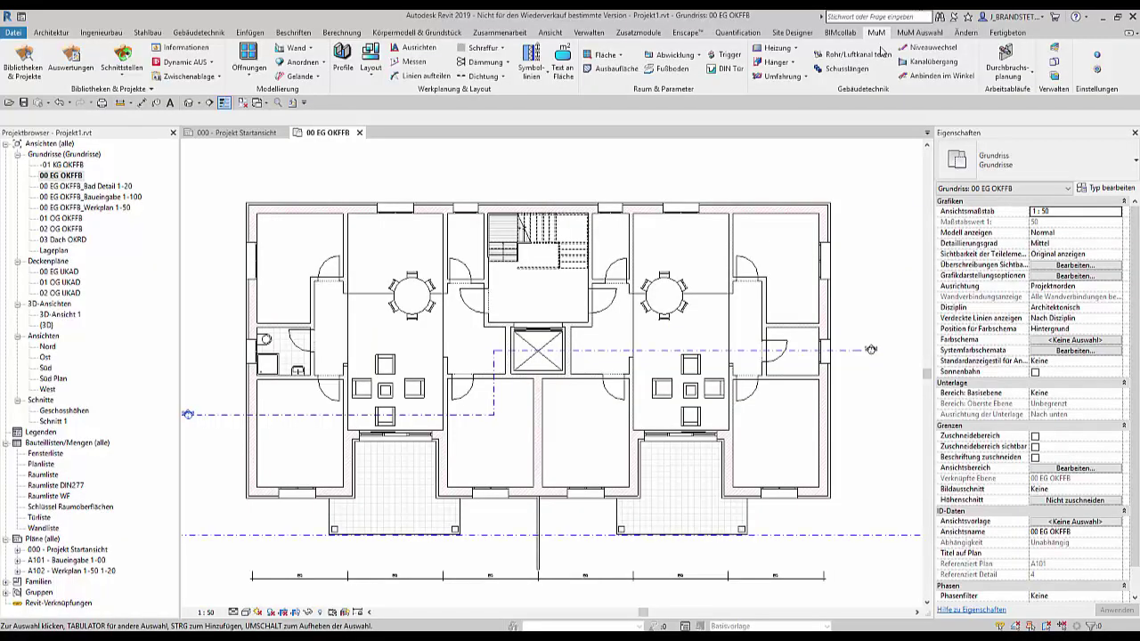
# Open Bibliotheken & Projekte, filter the Jeanette column to Jeanette, then clear that filter.
pyautogui.click(14, 68)
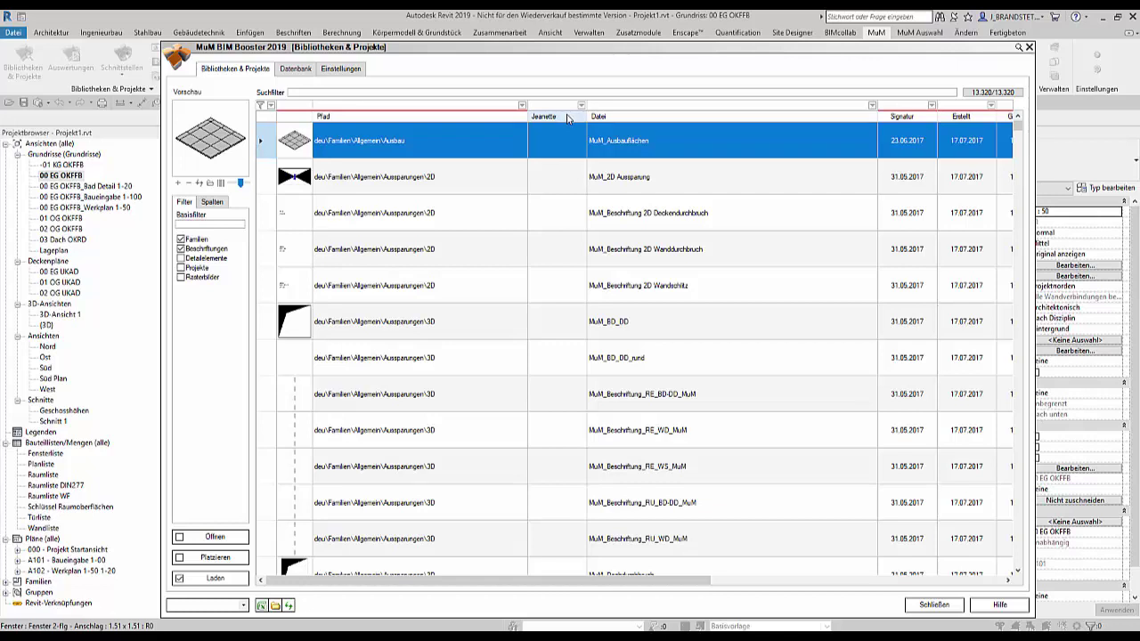
pyautogui.click(581, 106)
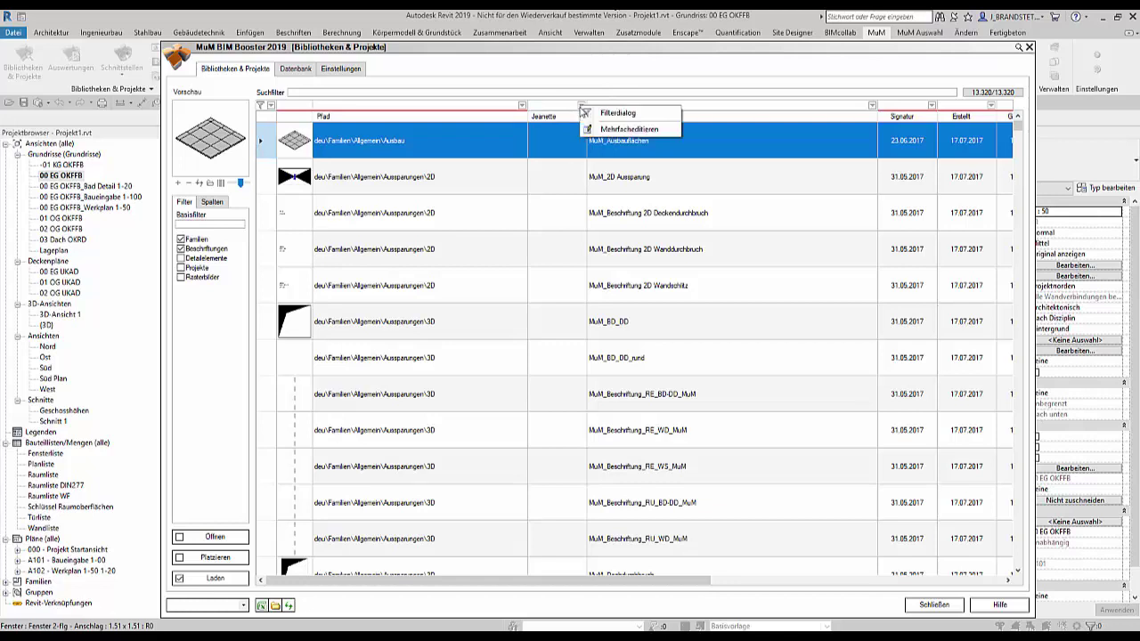
pyautogui.click(594, 115)
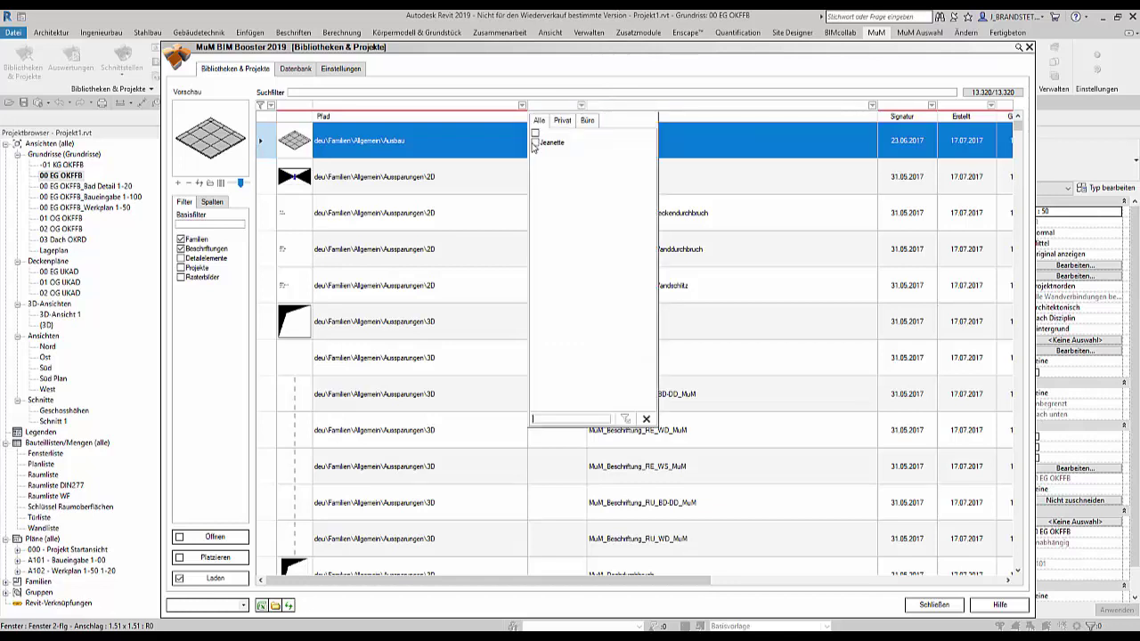
pyautogui.click(536, 143)
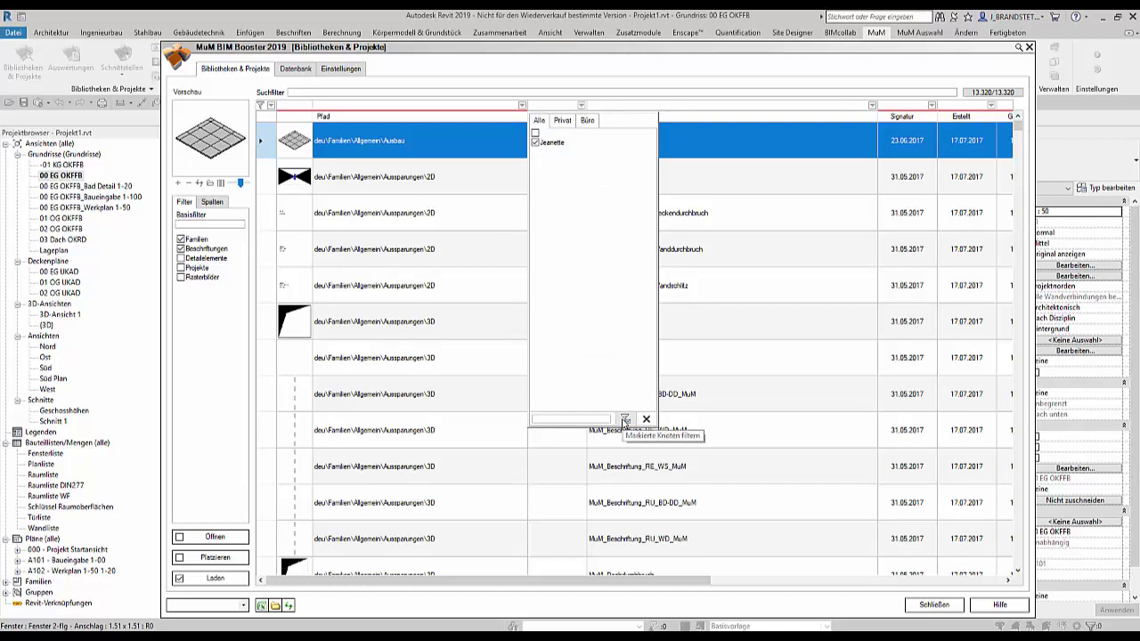
pyautogui.click(624, 419)
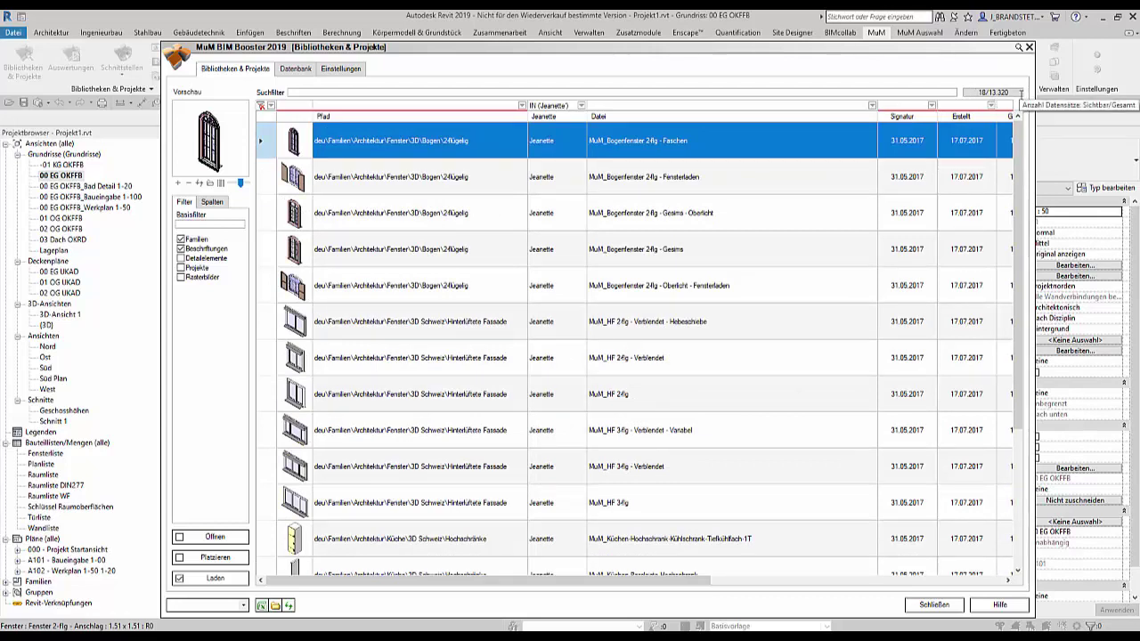
pyautogui.click(261, 106)
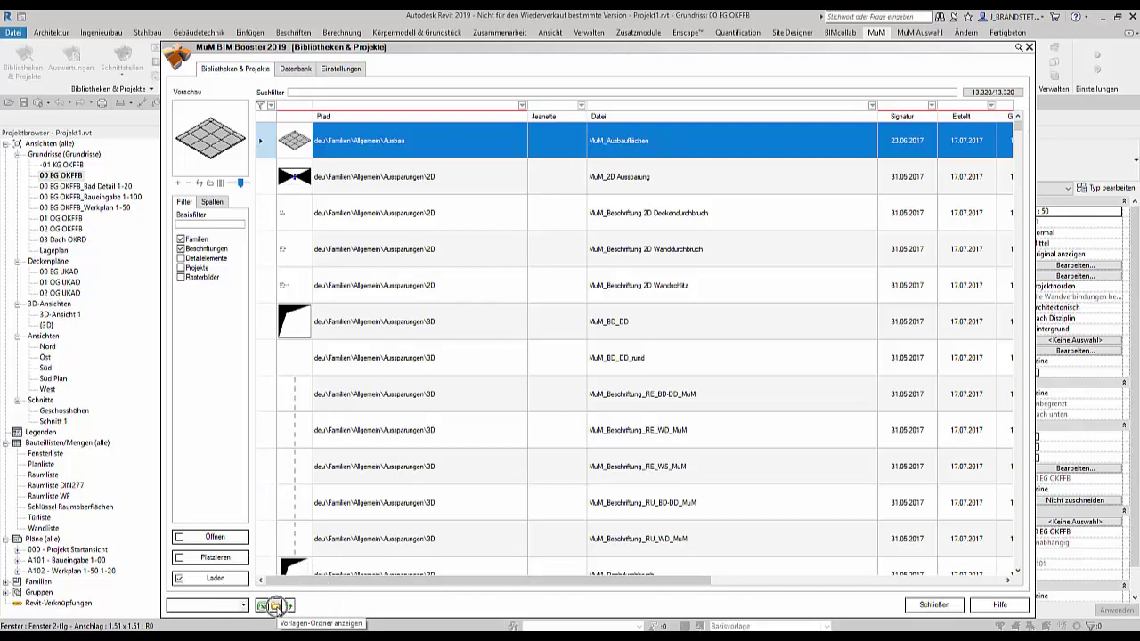
# Open the library's template folder, go up to the STD folder and select std.ini.
pyautogui.click(276, 606)
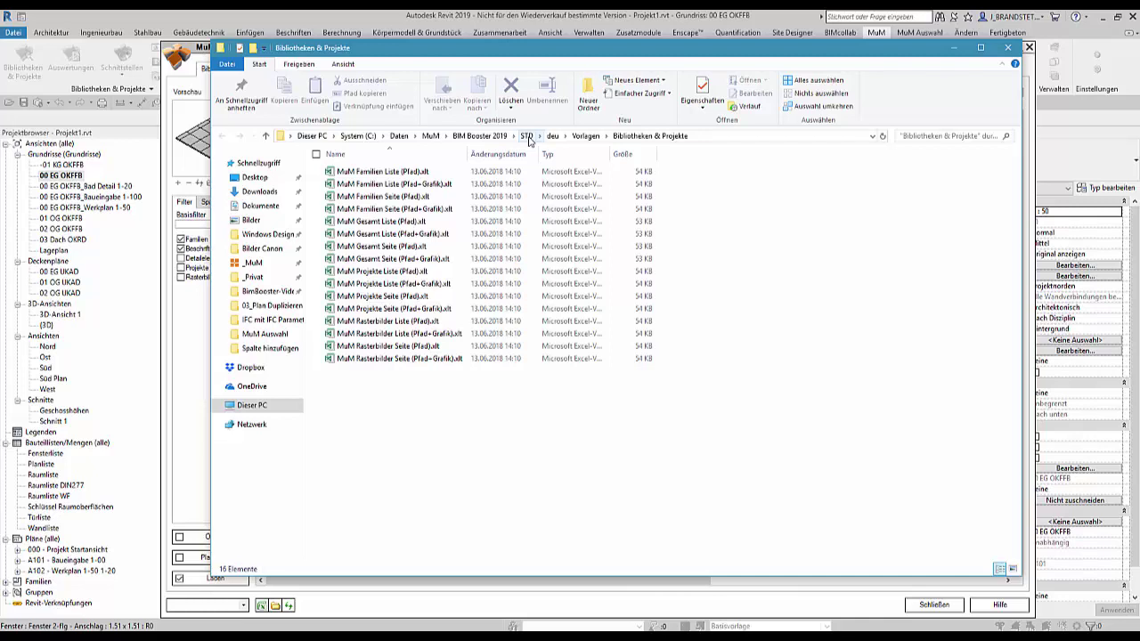
pyautogui.click(527, 136)
pyautogui.click(528, 137)
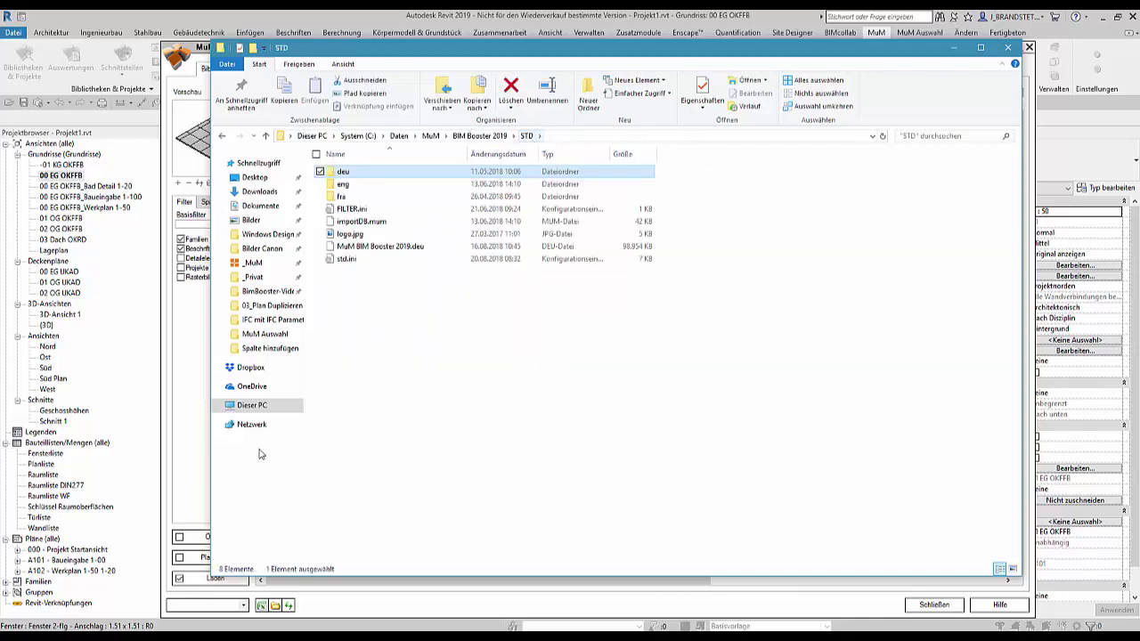
pyautogui.click(350, 259)
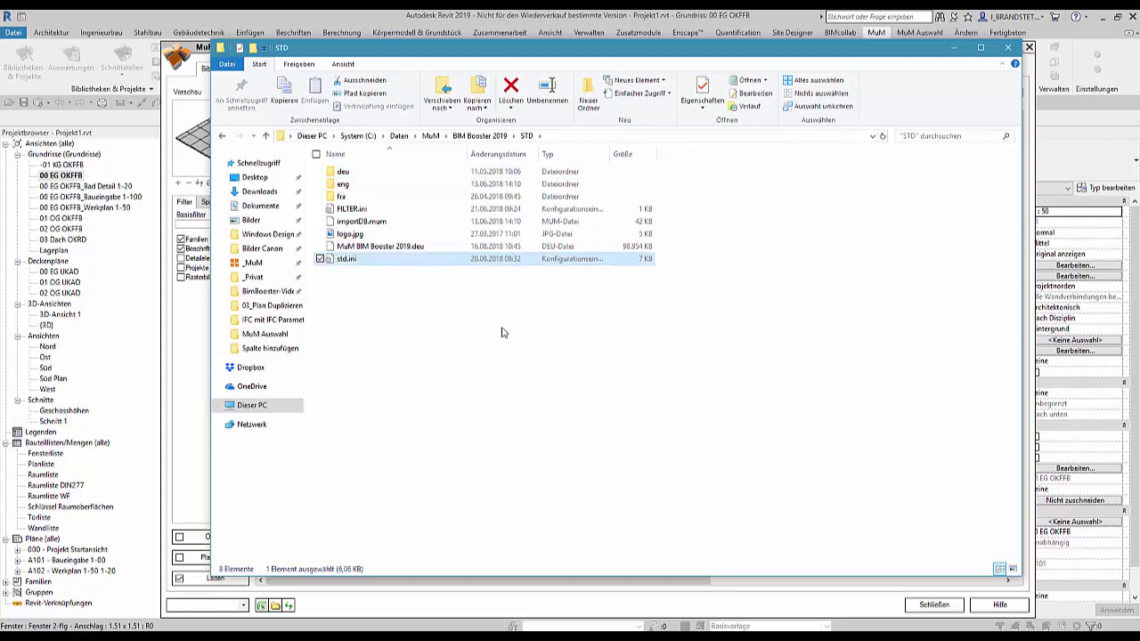
# Open std.ini in Notepad via Bearbeiten and move the editor window up and left.
pyautogui.rightClick(342, 261)
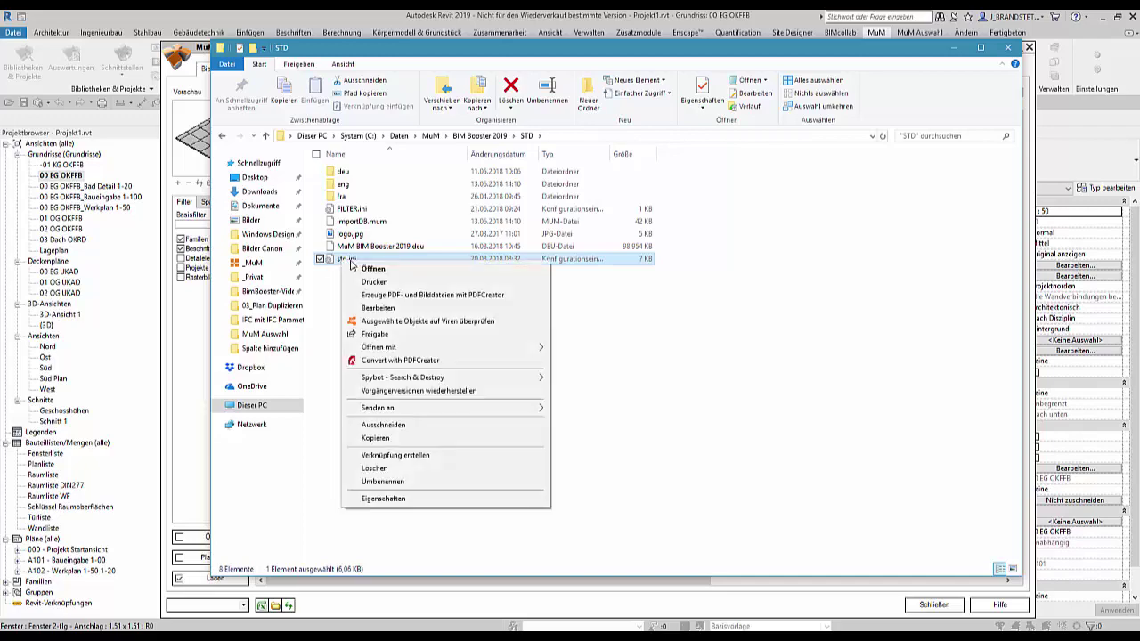
pyautogui.click(374, 269)
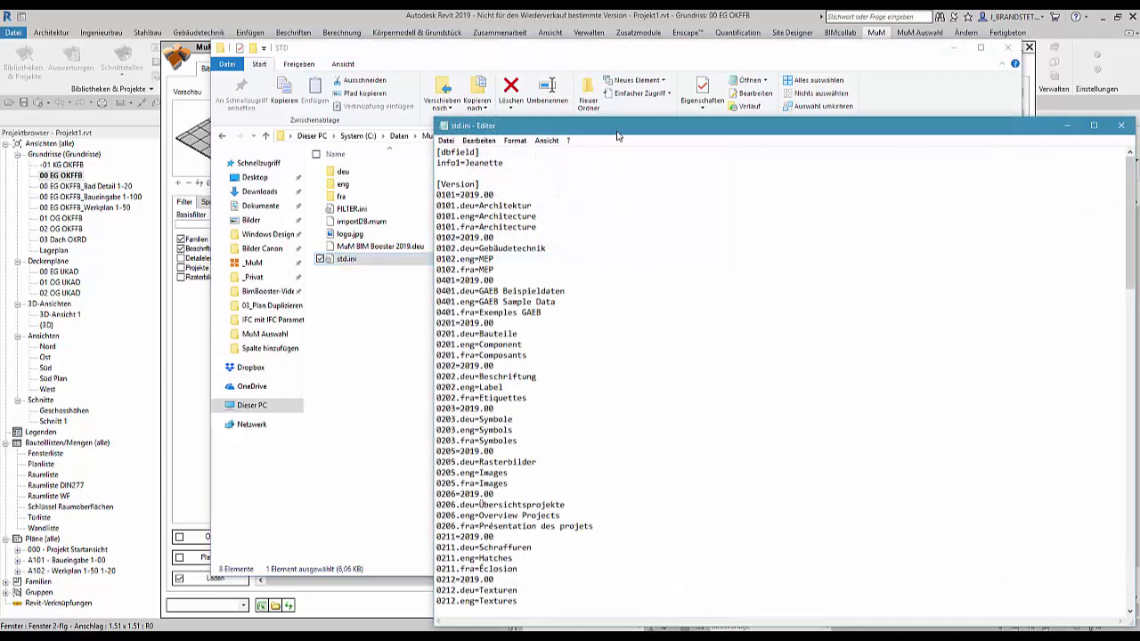
pyautogui.moveTo(619, 124)
pyautogui.mouseDown()
pyautogui.moveTo(477, 123)
pyautogui.moveTo(416, 65)
pyautogui.mouseUp()
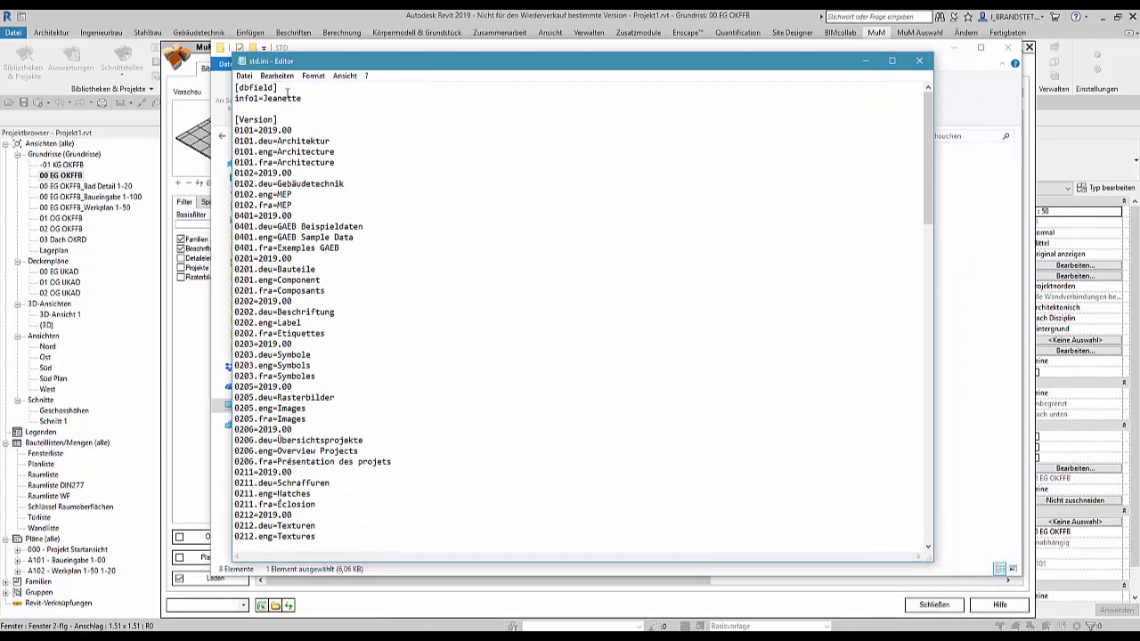
pyautogui.moveTo(286, 89); pyautogui.dragTo(194, 92)
# Insert a blank line directly below info1=Jeanette in the [dbfield] section.
pyautogui.moveTo(278, 87); pyautogui.dragTo(237, 86)
pyautogui.click(336, 99)
pyautogui.click(330, 87)
pyautogui.moveTo(260, 98); pyautogui.dragTo(237, 98)
pyautogui.click(302, 99)
pyautogui.press('Return')
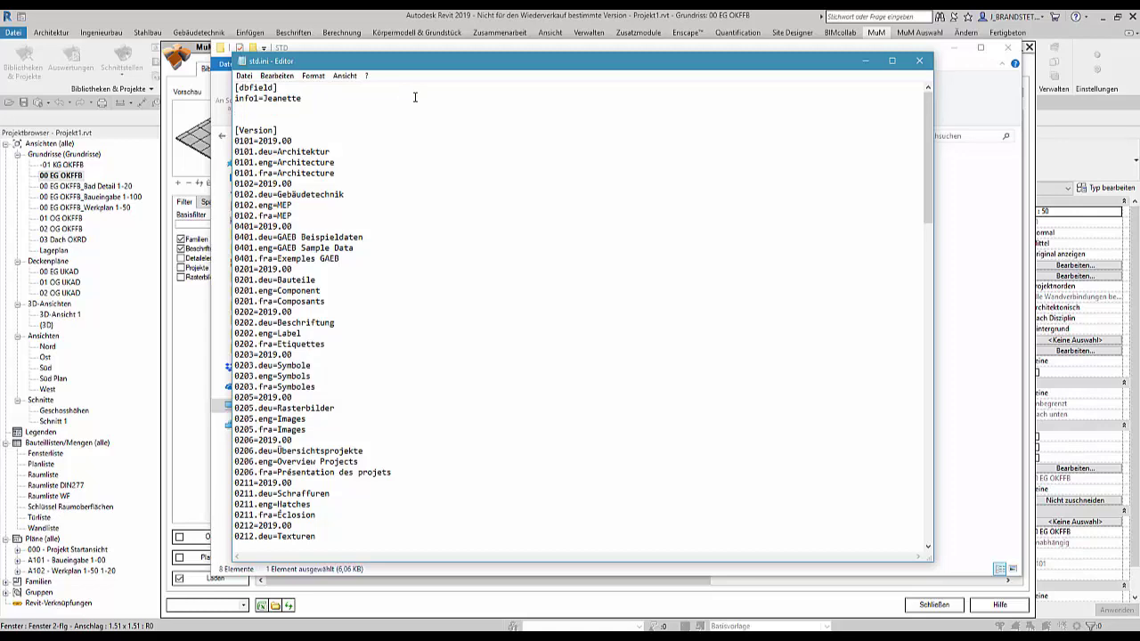
# Enter info2=JB MuM on the new line, save std.ini and close Notepad.
pyautogui.write('info2')
pyautogui.write('B M')
pyautogui.write('uM')
pyautogui.click(250, 79)
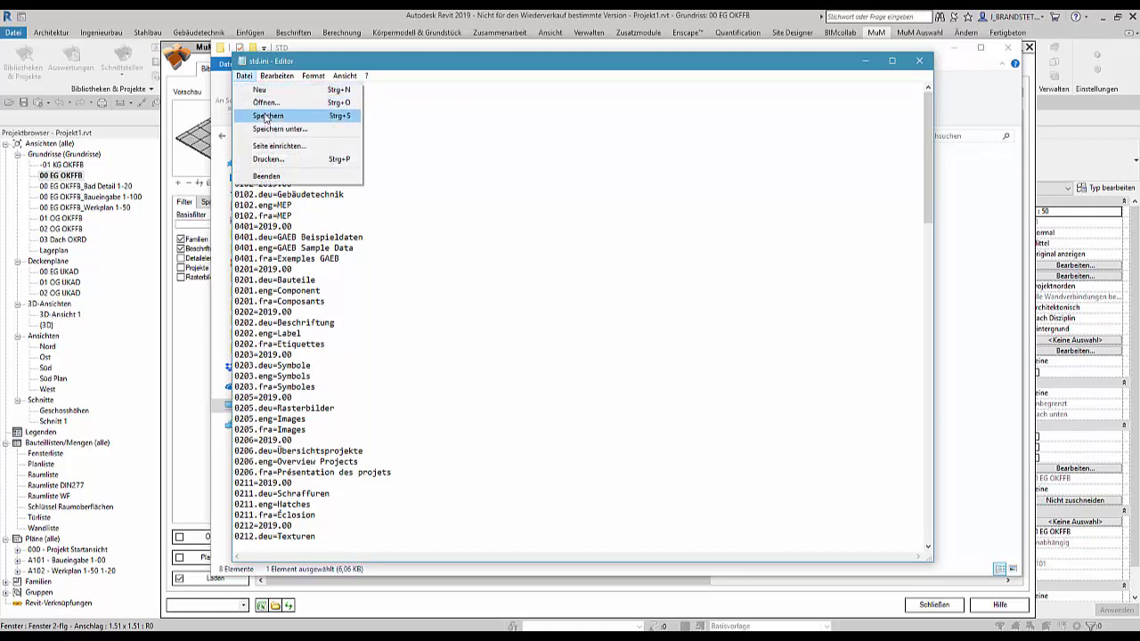
pyautogui.click(265, 116)
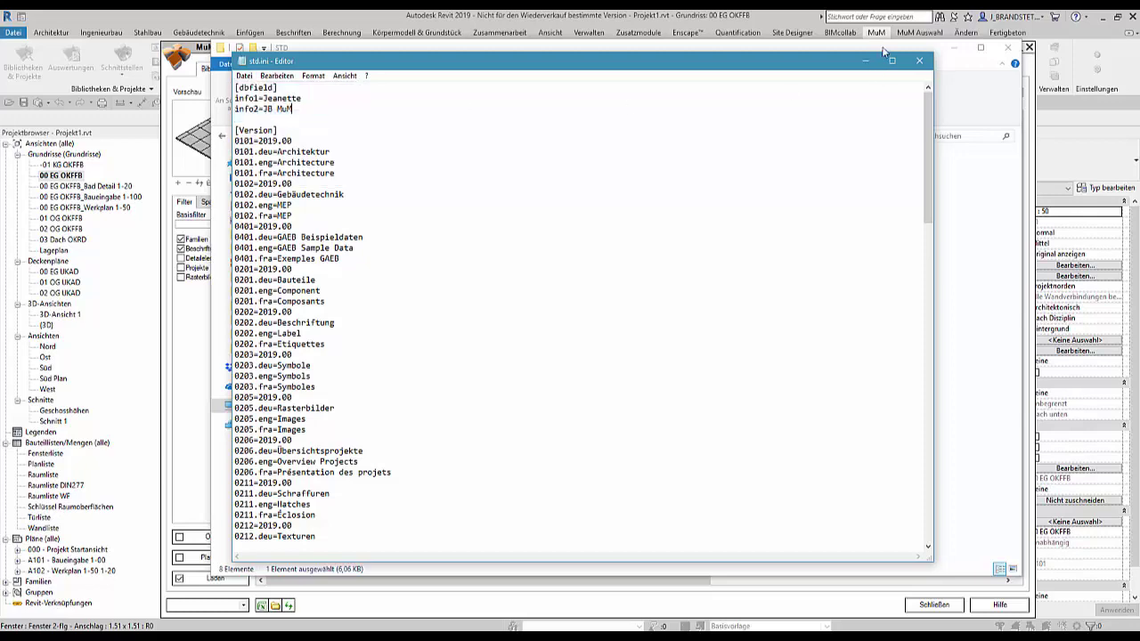
pyautogui.click(921, 63)
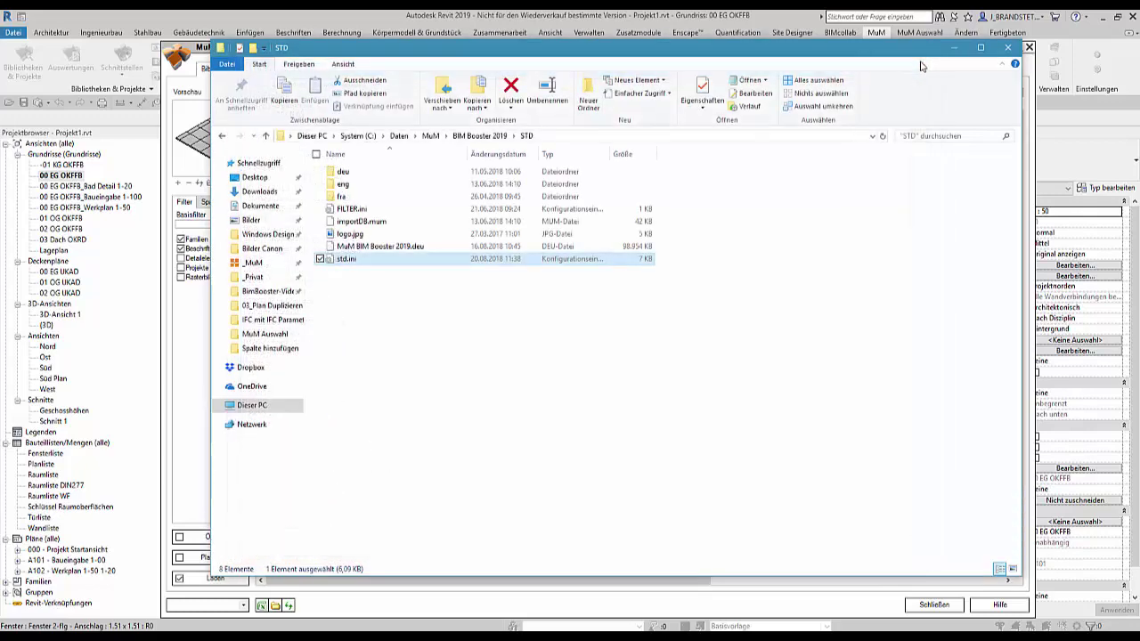
# Close the STD folder and library browser, then reopen Bibliotheken & Projekte from the MuM tab.
pyautogui.click(1008, 47)
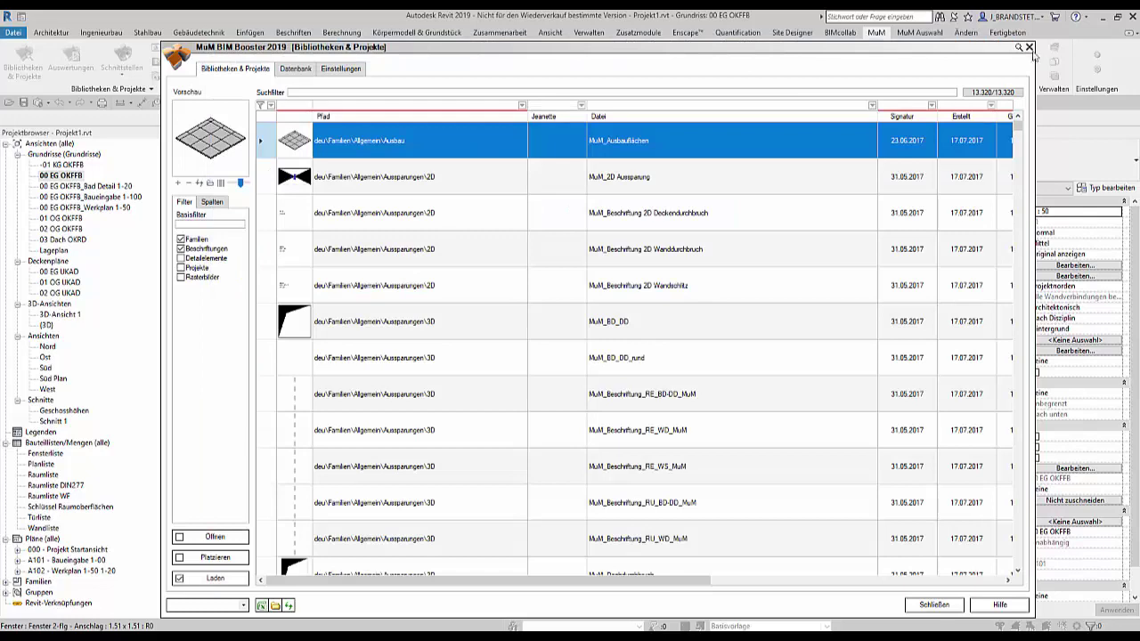
pyautogui.click(1030, 48)
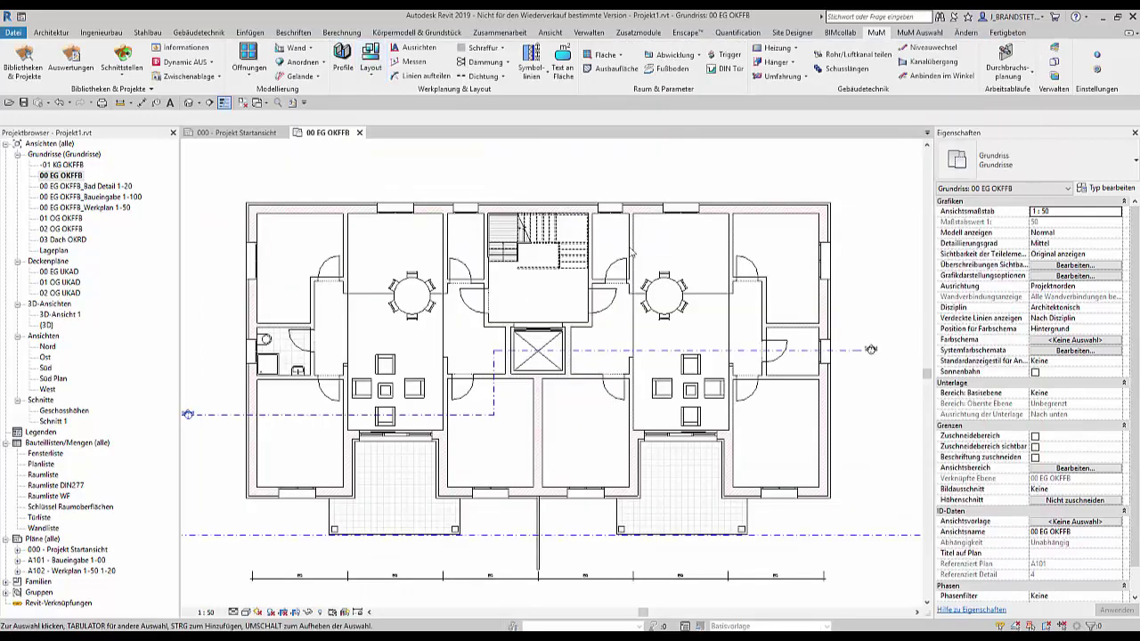
pyautogui.click(20, 68)
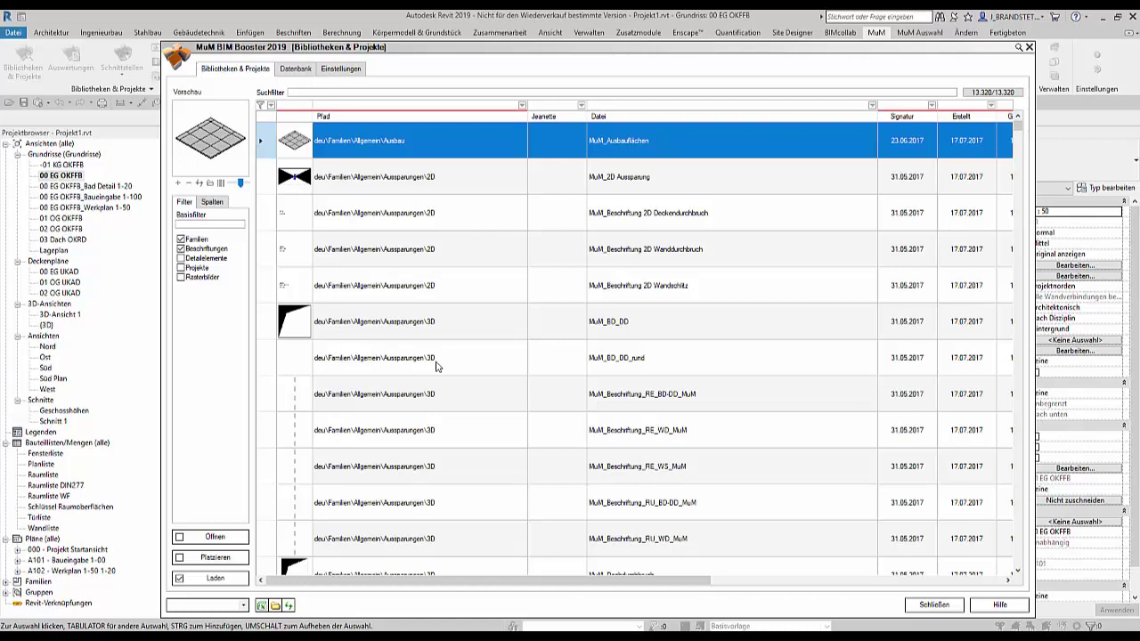
# Enable the JB MuM column in the Spalten list and position it right after Jeanette.
pyautogui.click(215, 203)
pyautogui.click(215, 203)
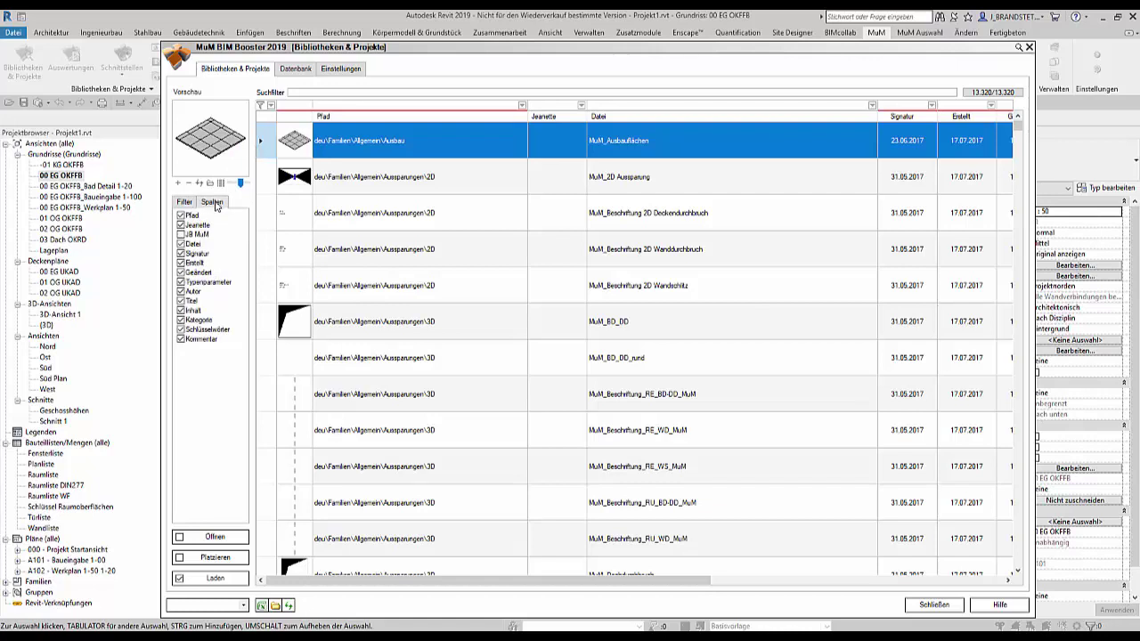
pyautogui.click(199, 235)
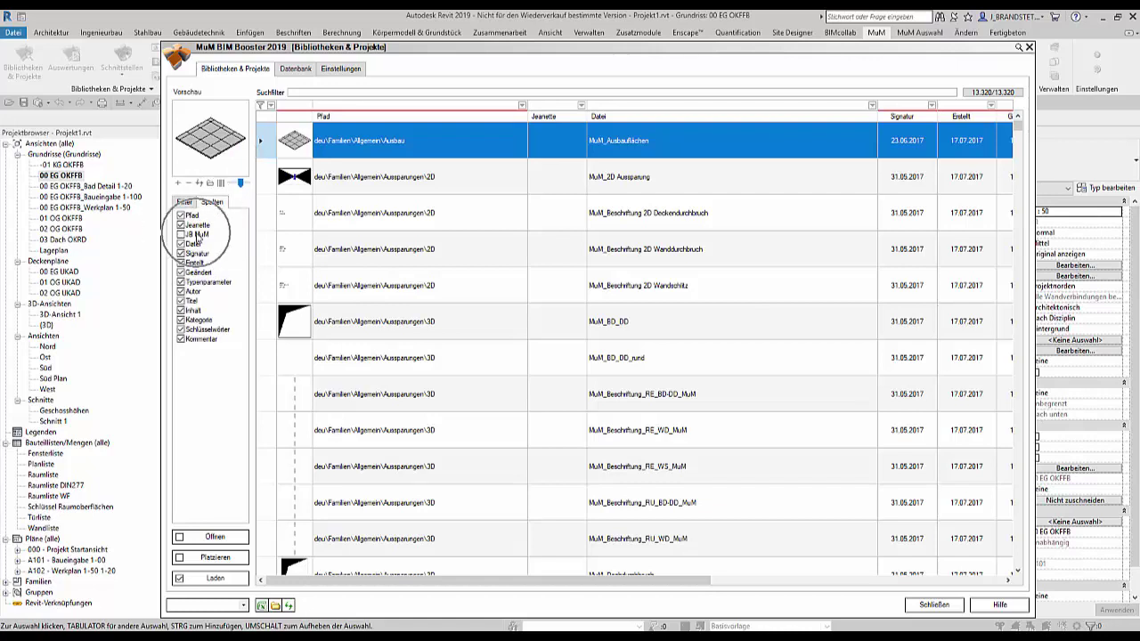
pyautogui.moveTo(199, 235); pyautogui.dragTo(205, 344)
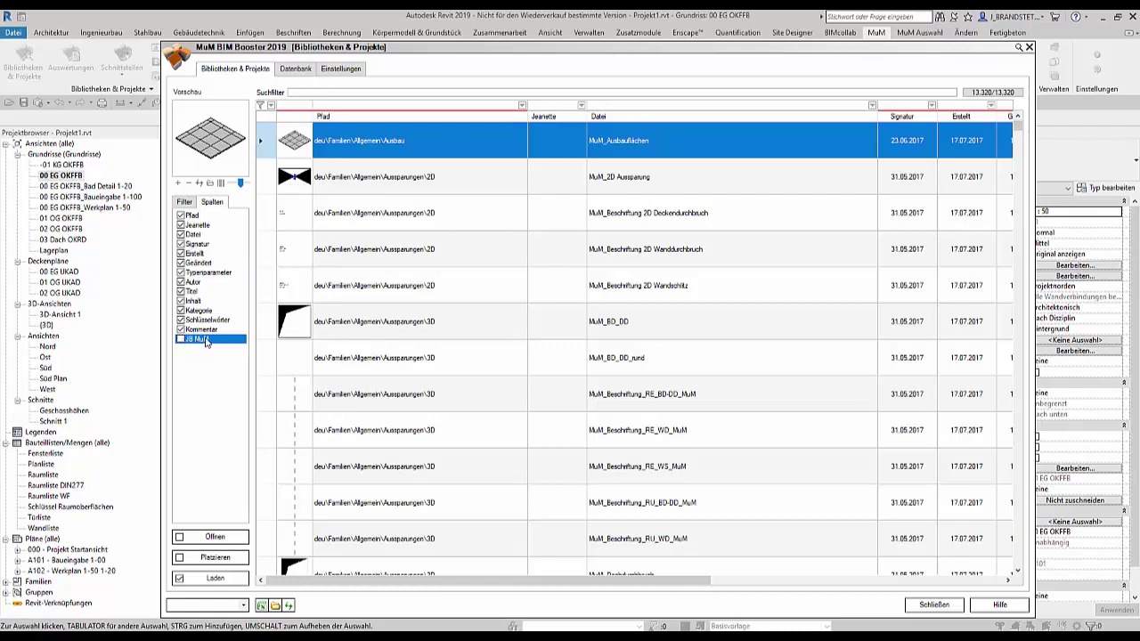
pyautogui.moveTo(202, 343); pyautogui.dragTo(191, 231)
pyautogui.click(181, 234)
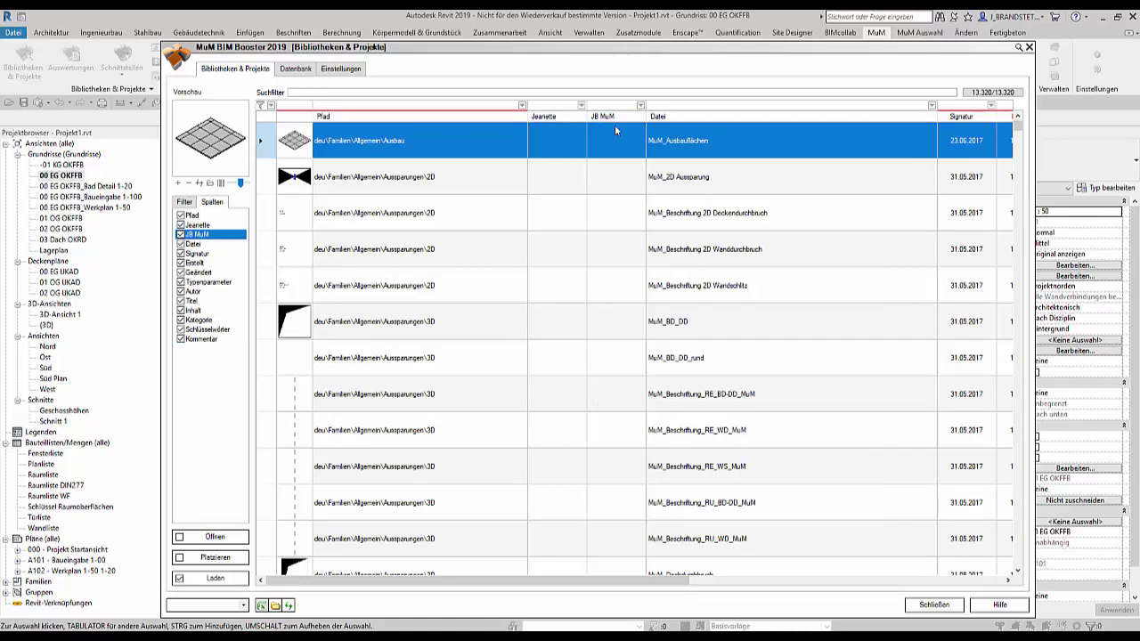
pyautogui.click(187, 201)
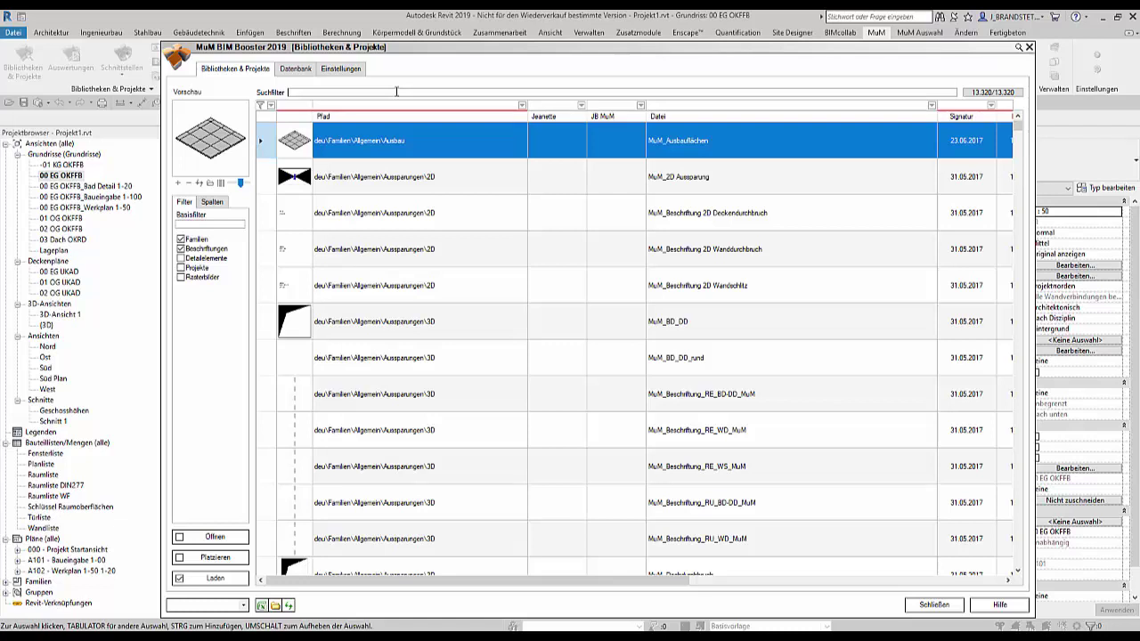
# Search 'fenster' and set JB MuM to 'Projekt xy' on the three facade families.
pyautogui.write('fenster')
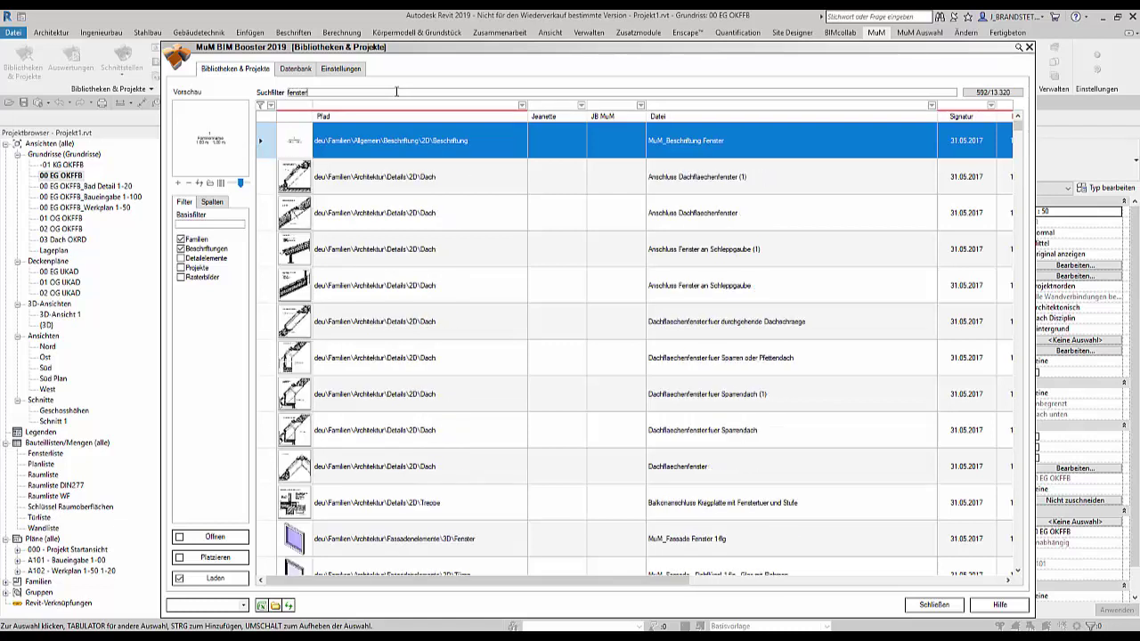
pyautogui.scroll(-2, 583, 355)
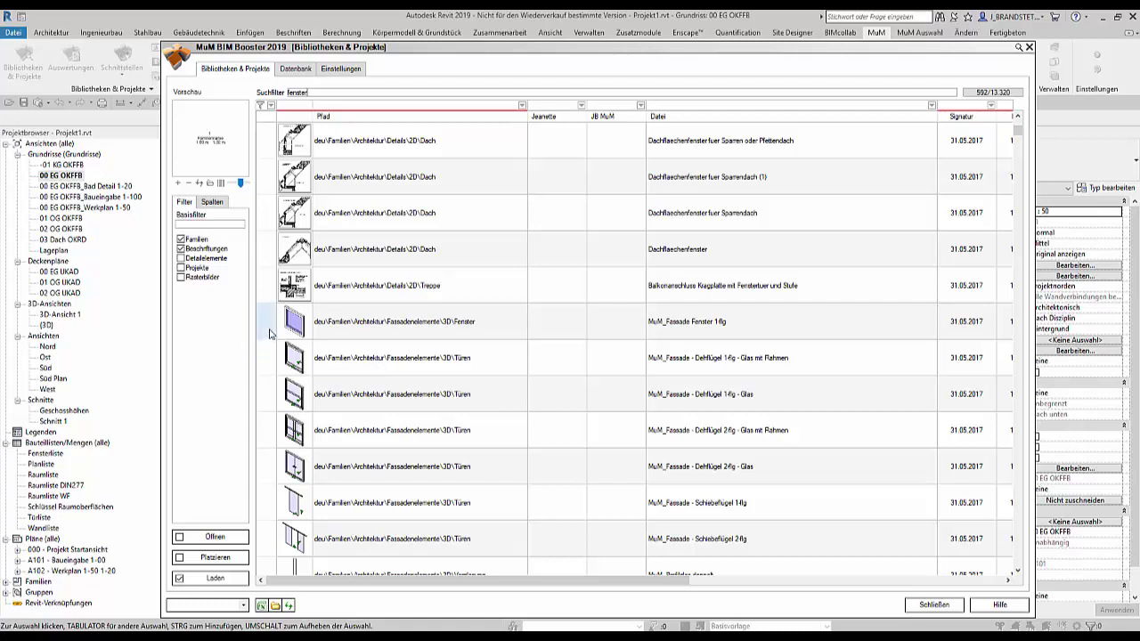
pyautogui.moveTo(269, 330); pyautogui.dragTo(384, 380)
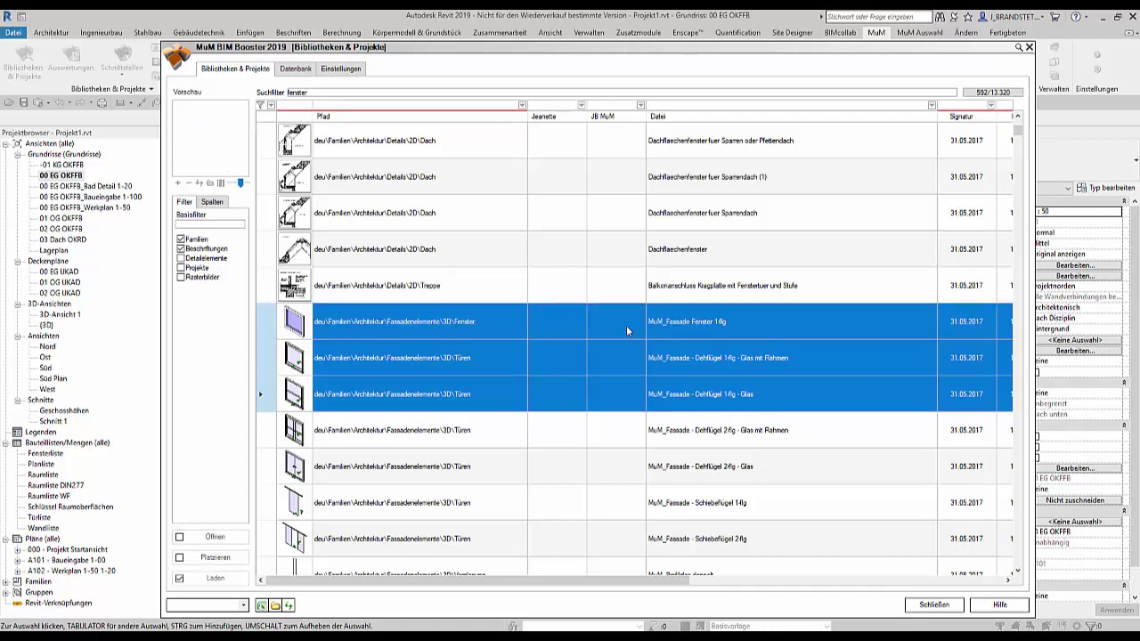
pyautogui.click(642, 105)
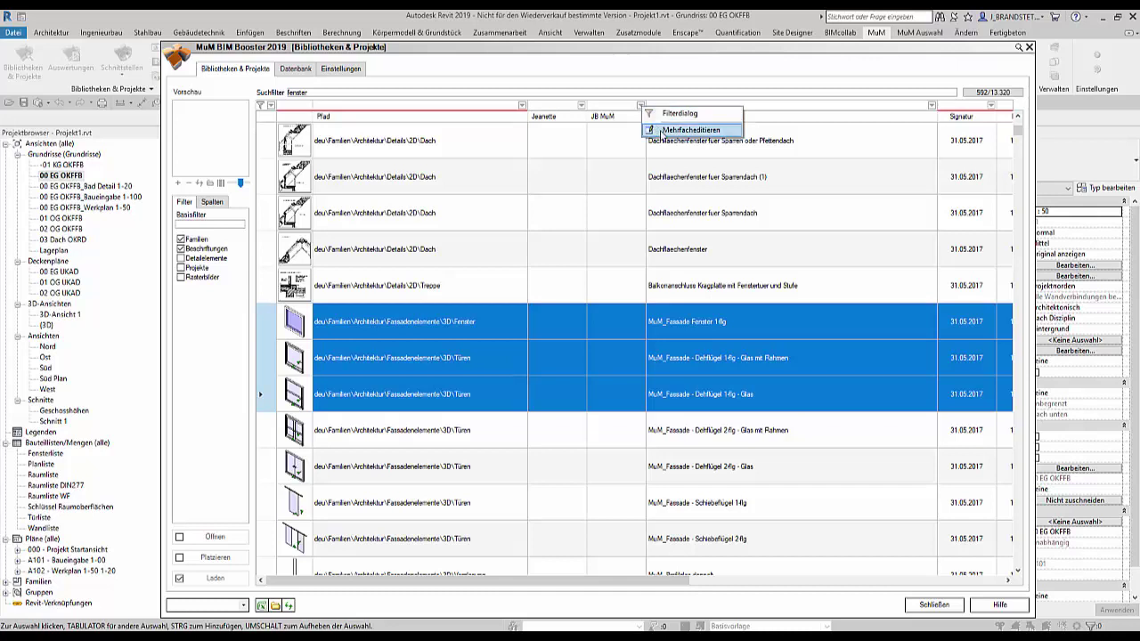
pyautogui.click(664, 131)
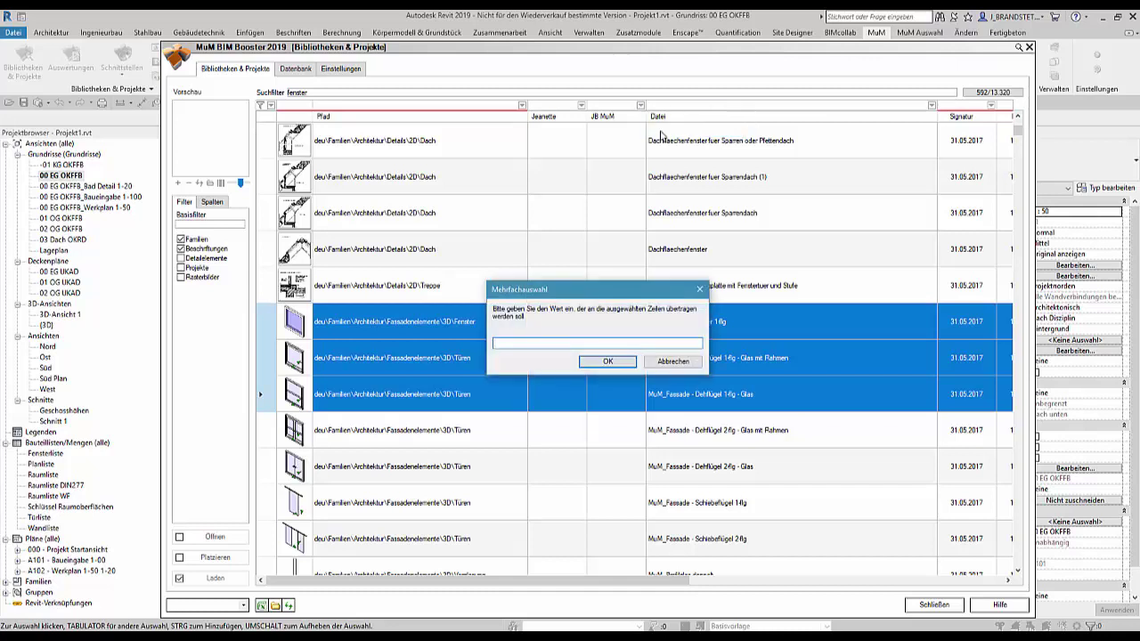
pyautogui.write('Prokt')
pyautogui.write('y')
pyautogui.write('je')
pyautogui.click(606, 362)
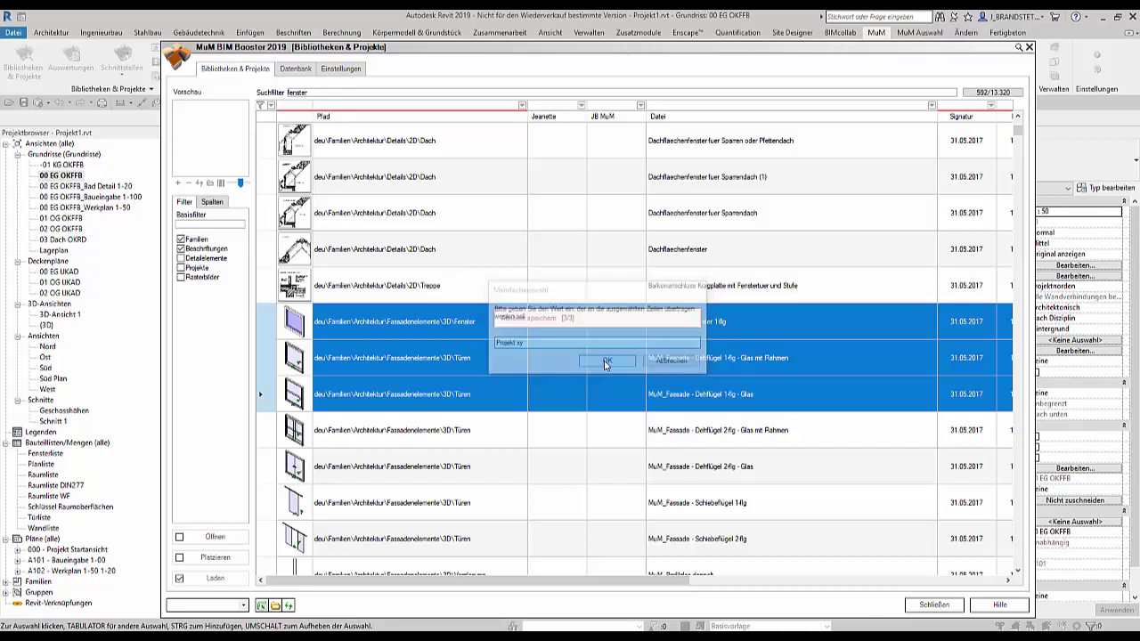
# Clear the row selection and delete the 'fenster' search term to show all 13,320 entries.
pyautogui.click(556, 213)
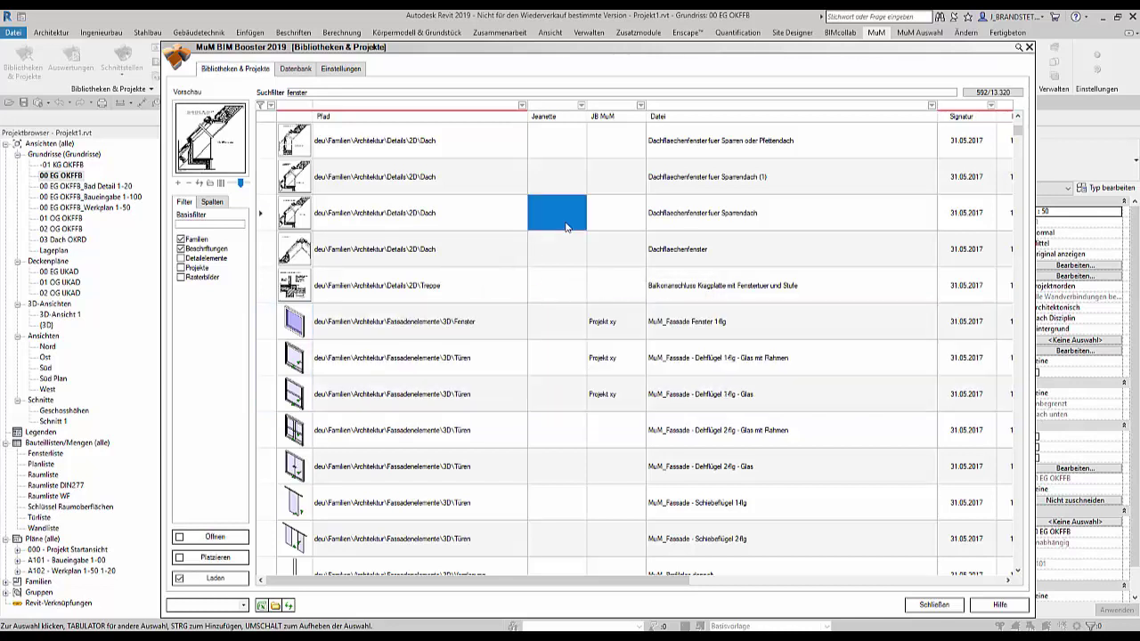
pyautogui.moveTo(312, 93); pyautogui.dragTo(268, 87)
pyautogui.press('Delete')
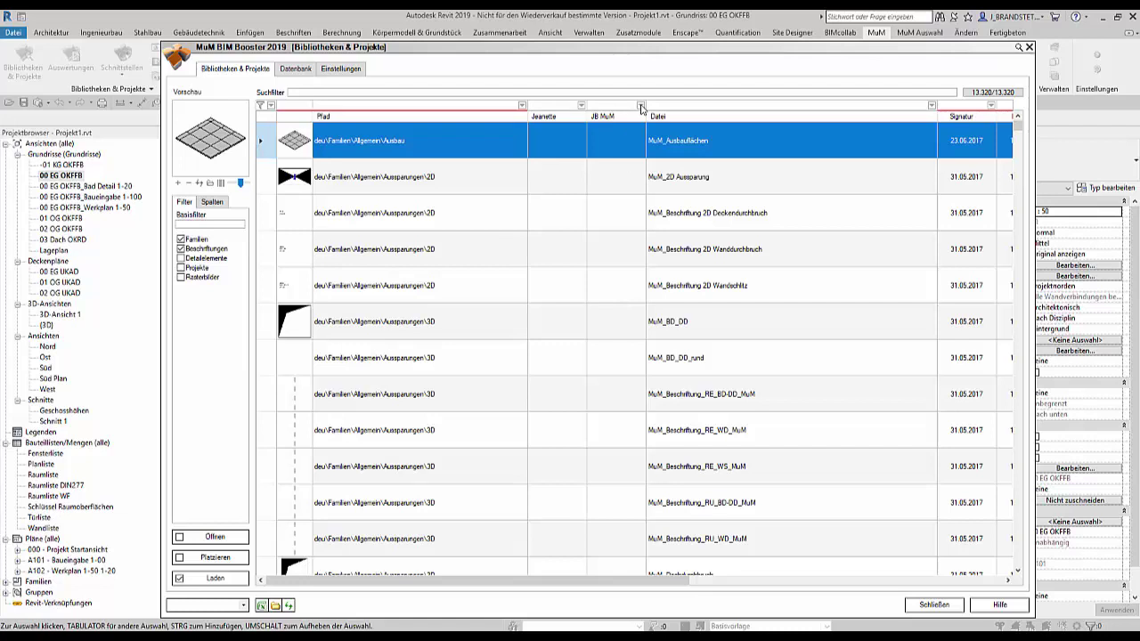
# Filter the JB MuM column to 'Projekt xy', leaving only the 3 Fassadenelemente families.
pyautogui.click(641, 106)
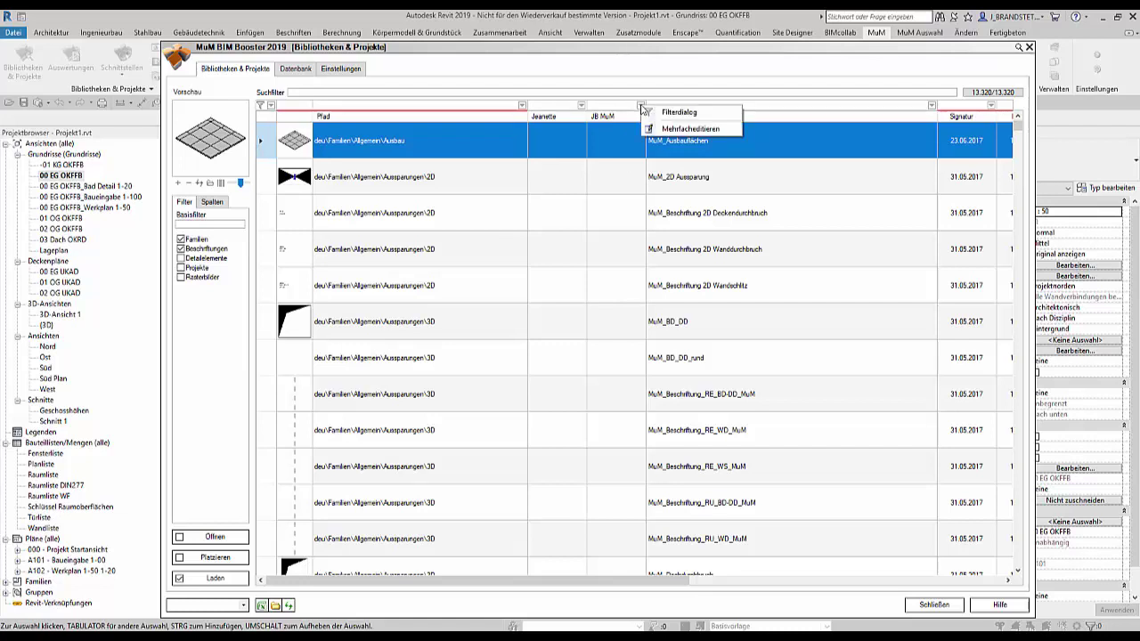
pyautogui.click(654, 113)
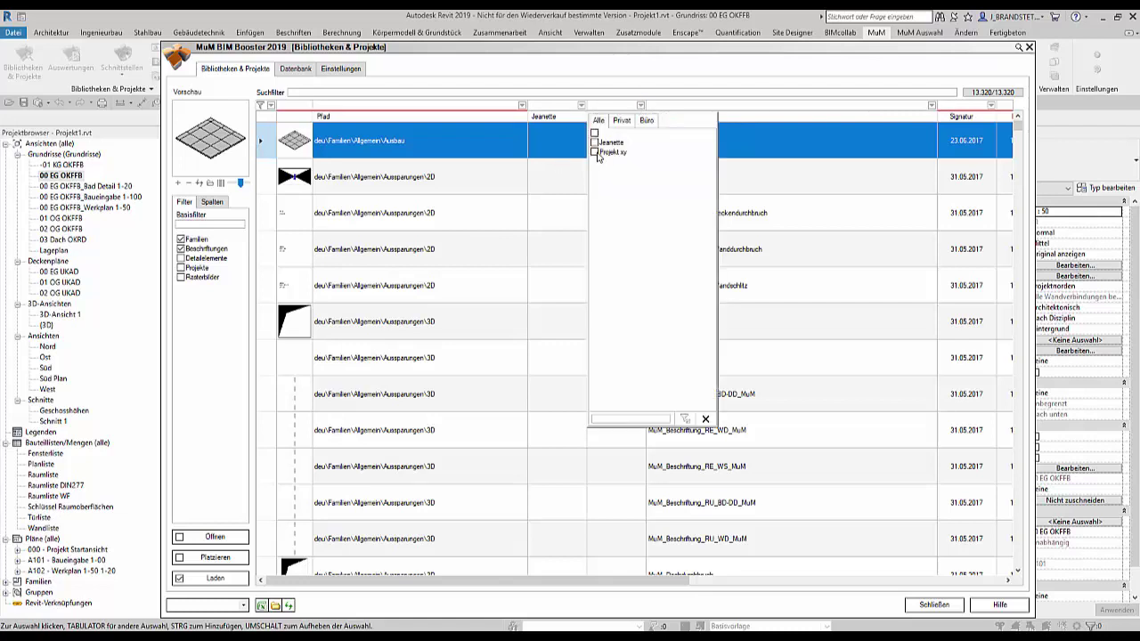
pyautogui.click(594, 152)
pyautogui.click(685, 419)
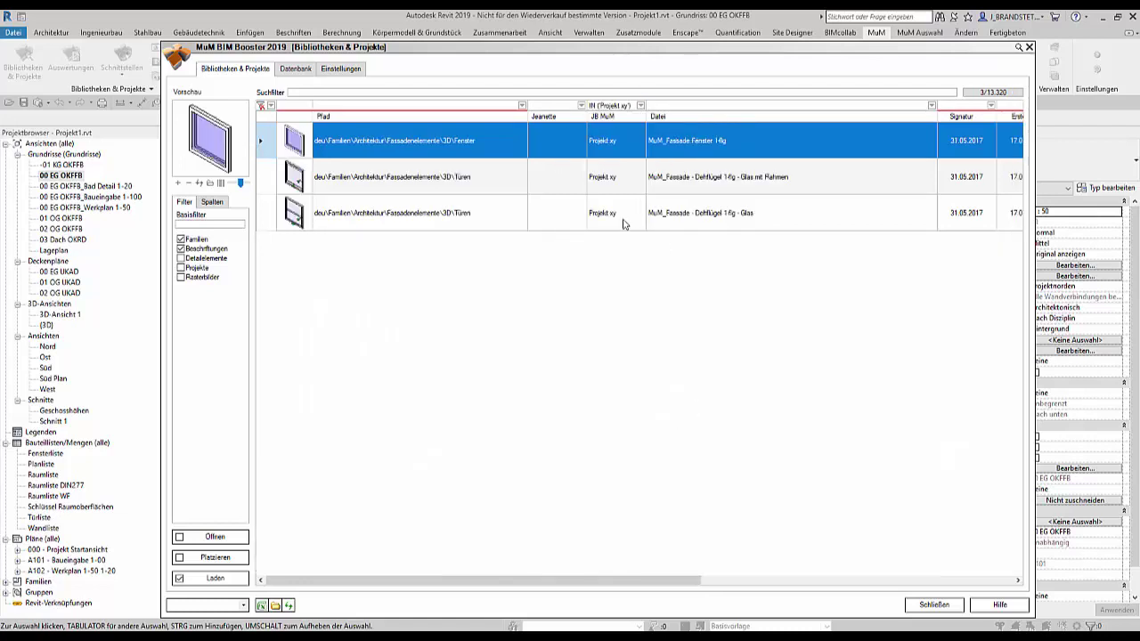